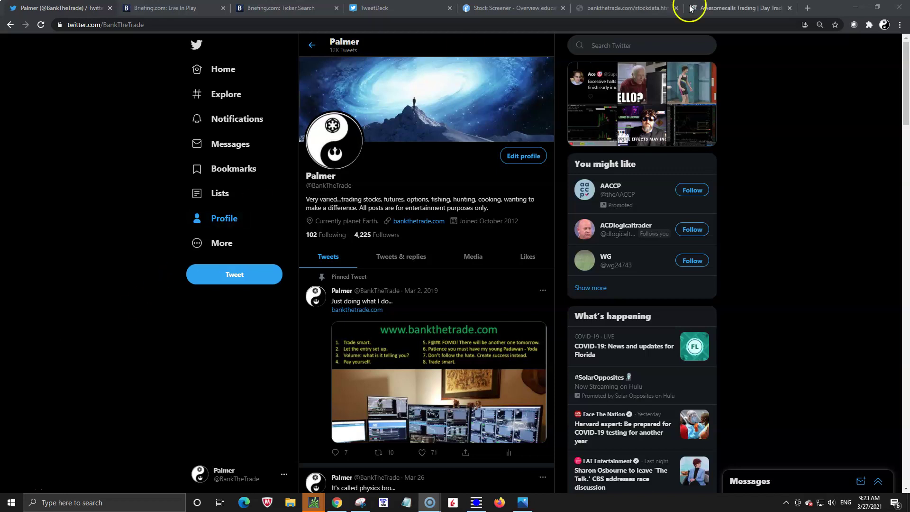
# Switch from the Twitter profile to the Awesomecalls Trading homepage tab
pyautogui.click(730, 8)
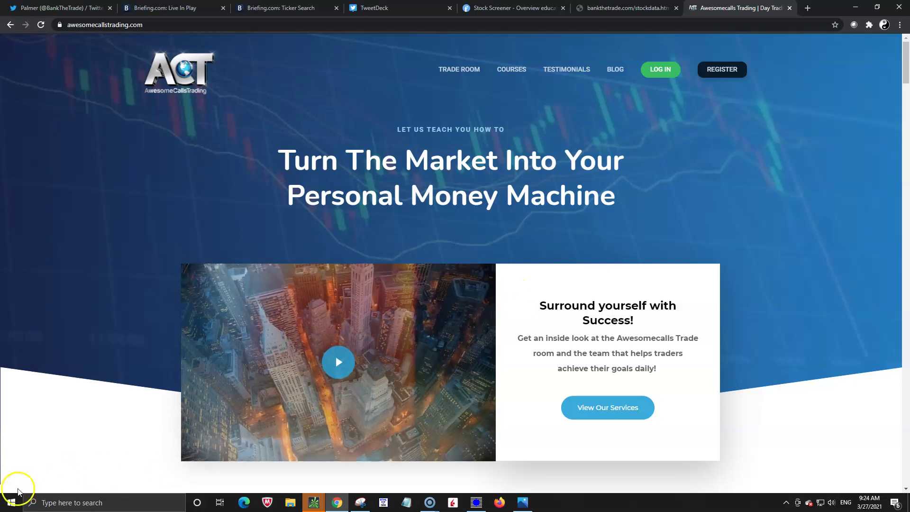
# Bring up the Finviz home page with ctrl+5 and dismiss the video ad covering it
pyautogui.hotkey('ctrl', '5')
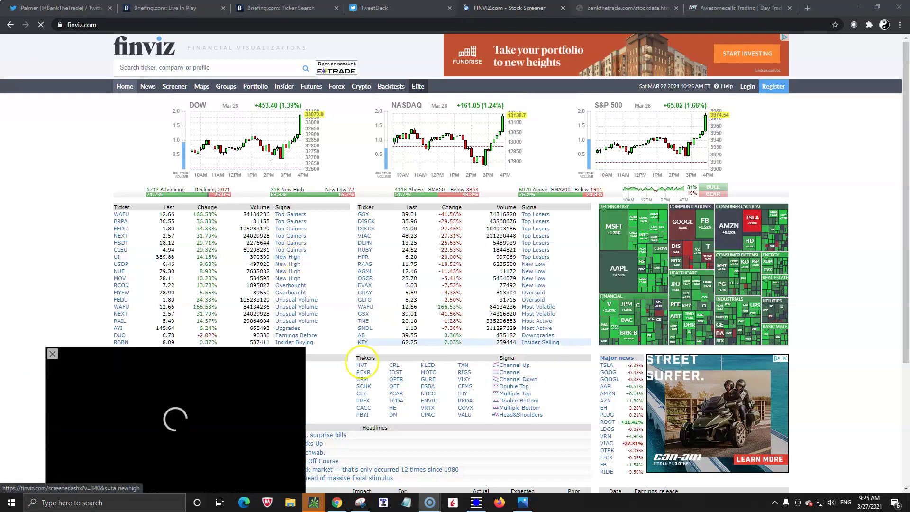
pyautogui.click(52, 355)
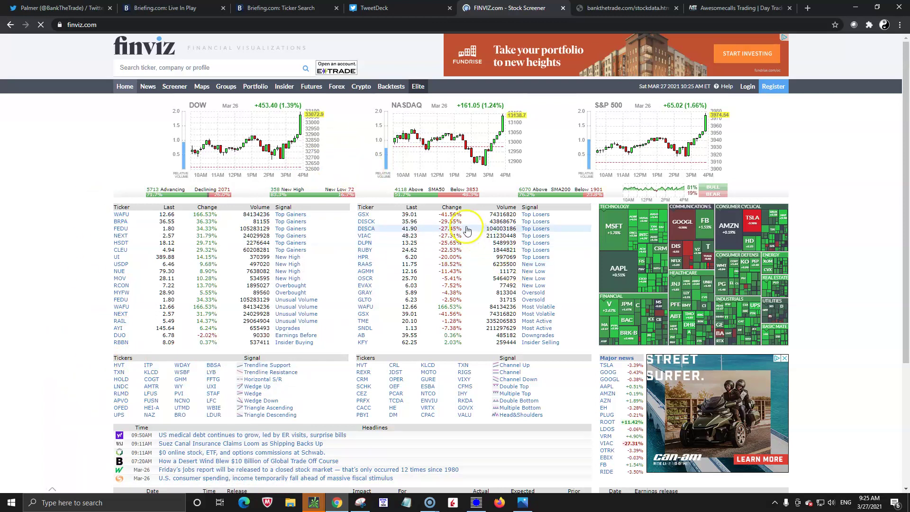
# Run the bankthetrade float lookup for wafu, showing a 1.18M share float
pyautogui.click(607, 15)
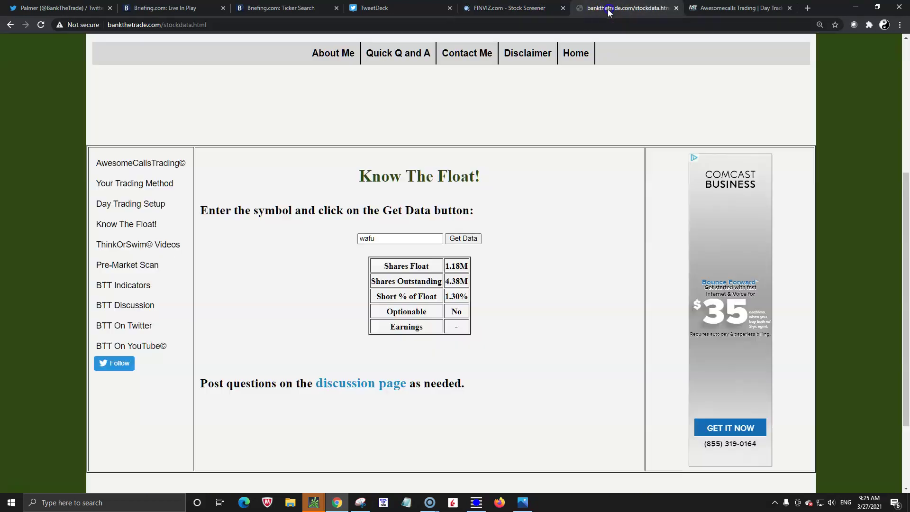
pyautogui.scroll(5, 275, 224)
pyautogui.scroll(-4, 277, 229)
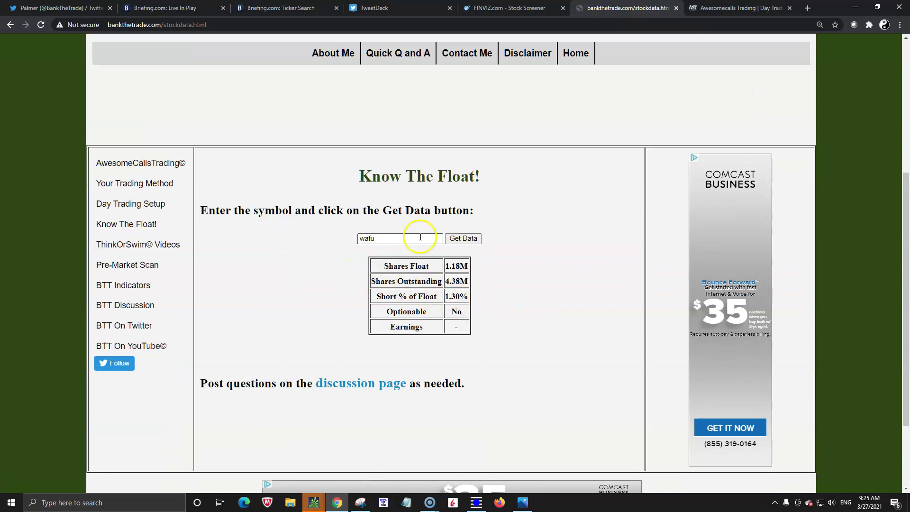
pyautogui.click(395, 240)
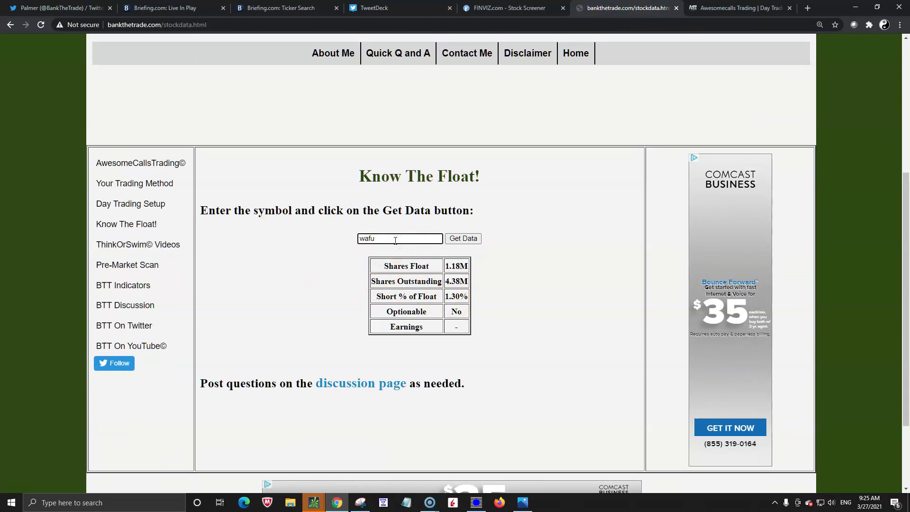
pyautogui.doubleClick(386, 239)
pyautogui.click(386, 238)
pyautogui.click(464, 239)
pyautogui.click(557, 232)
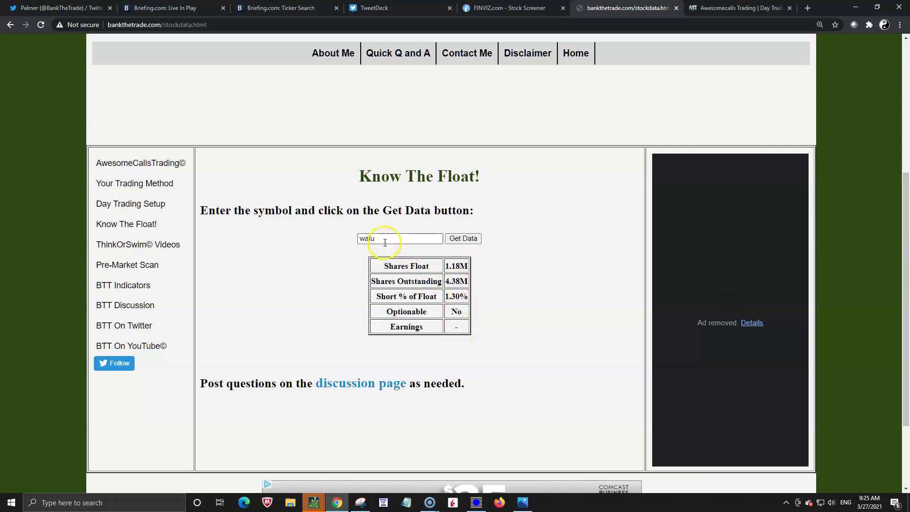
# Review the float results, then return to the Finviz home page
pyautogui.scroll(5, 524, 209)
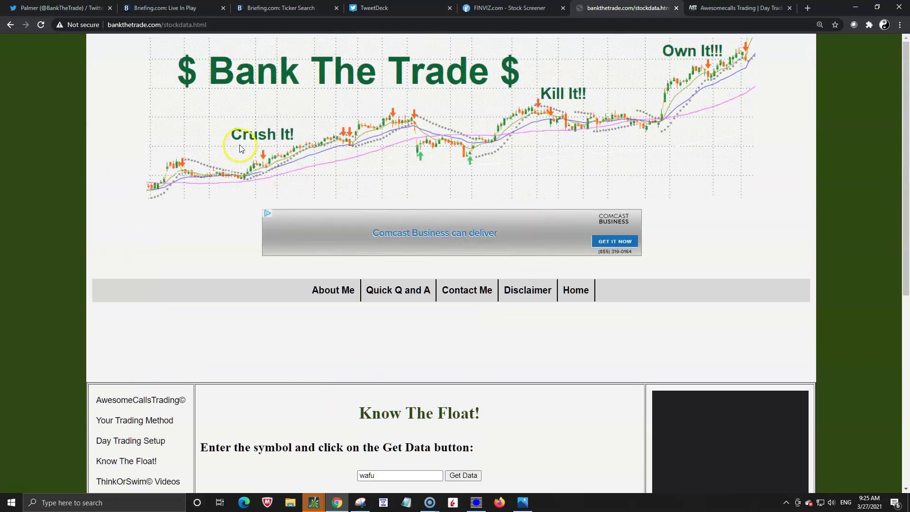
pyautogui.scroll(-1, 384, 304)
pyautogui.scroll(-3, 383, 304)
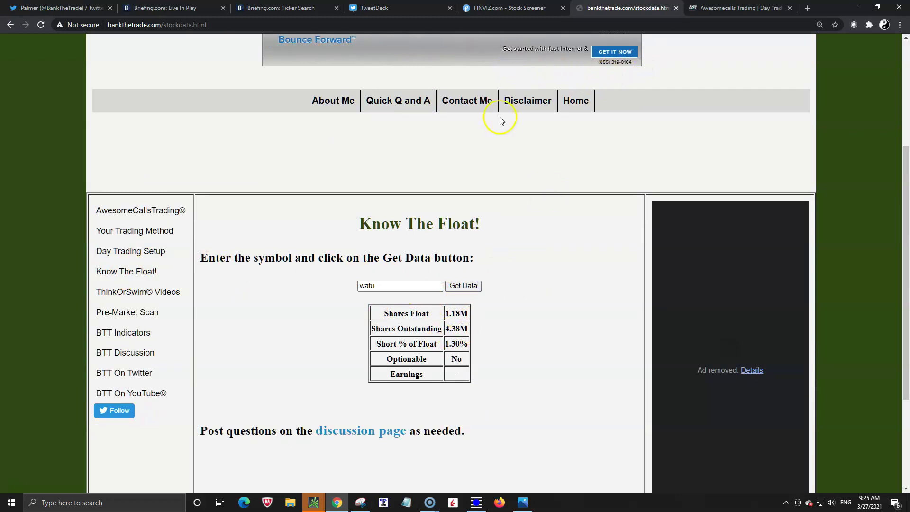
pyautogui.click(493, 7)
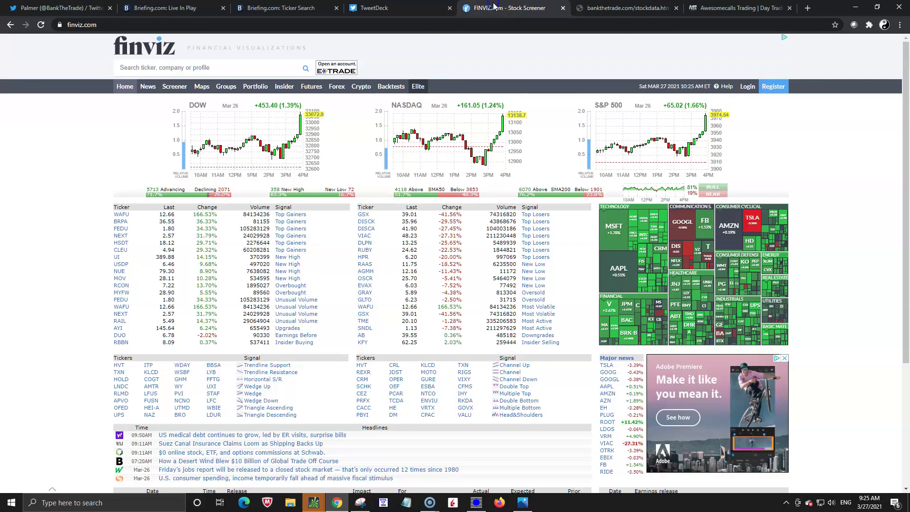
# Enter wafu in the Finviz ticker search to match Wah Fu Education Group Limited
pyautogui.click(532, 86)
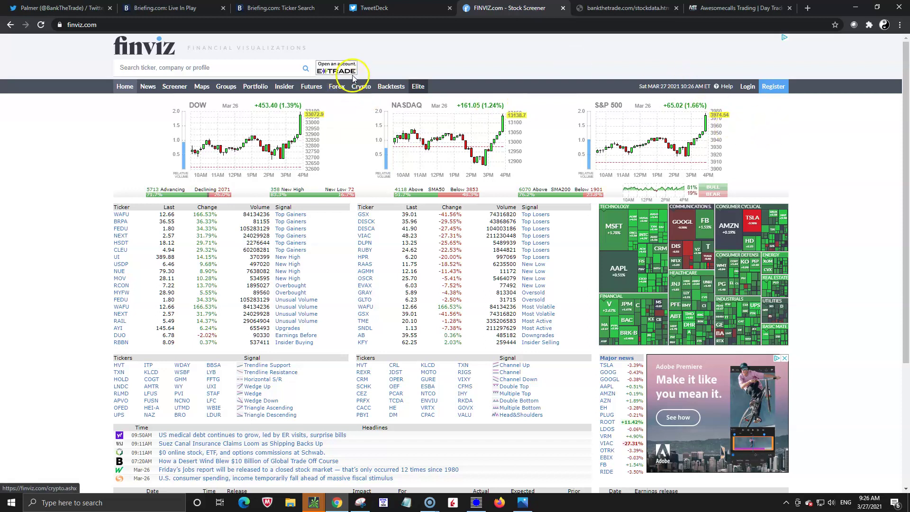
pyautogui.click(243, 69)
pyautogui.write('w')
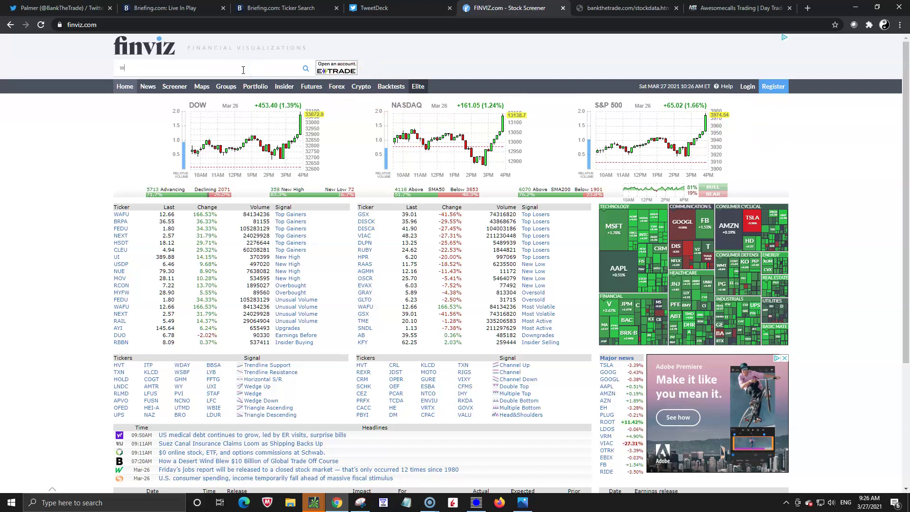
pyautogui.write('afu')
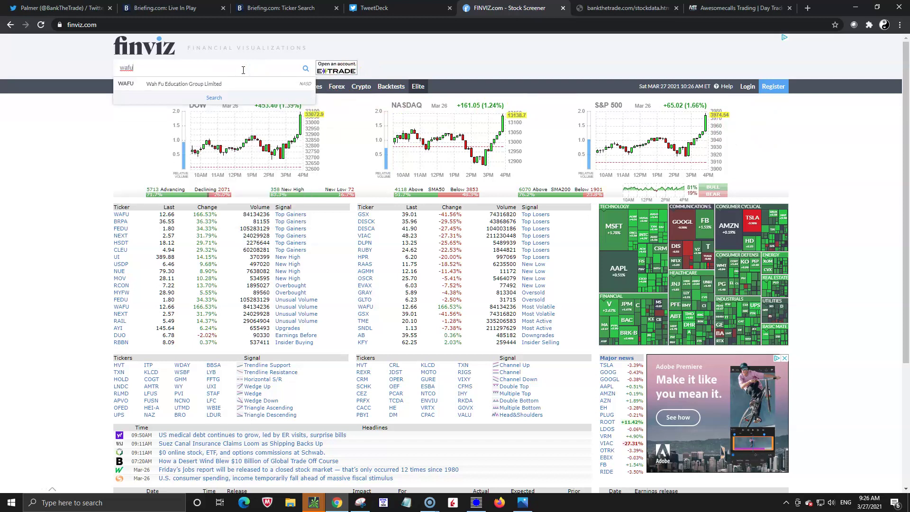
# Open the WAFU quote and follow its Education & Training Services link to the 45-stock screener
pyautogui.press('Return')
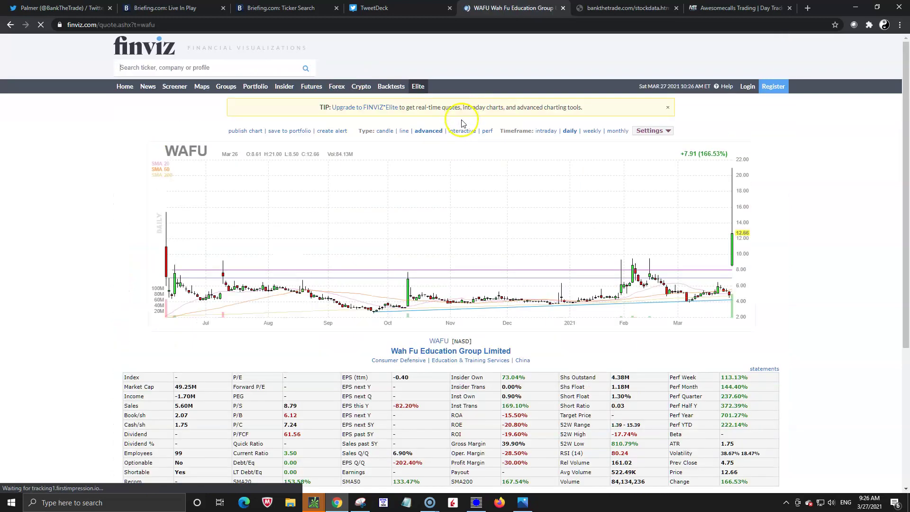
pyautogui.scroll(-2, 559, 248)
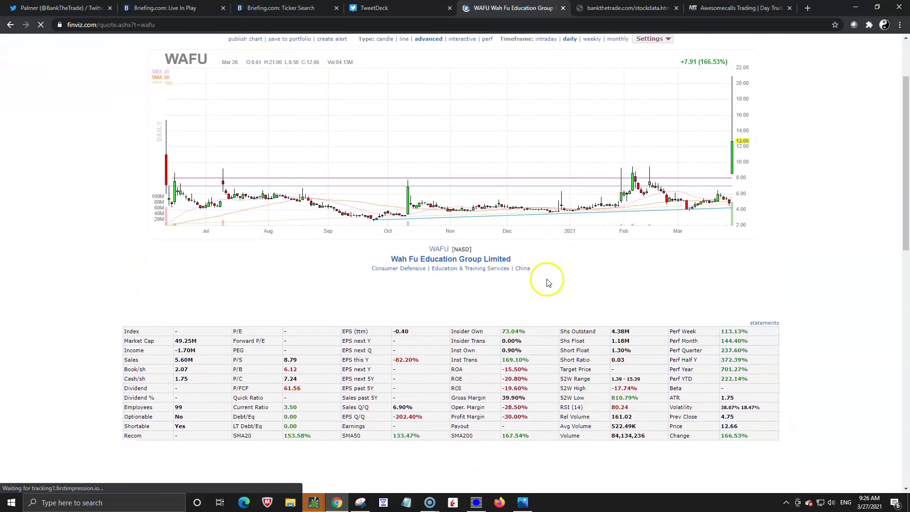
pyautogui.scroll(1, 569, 261)
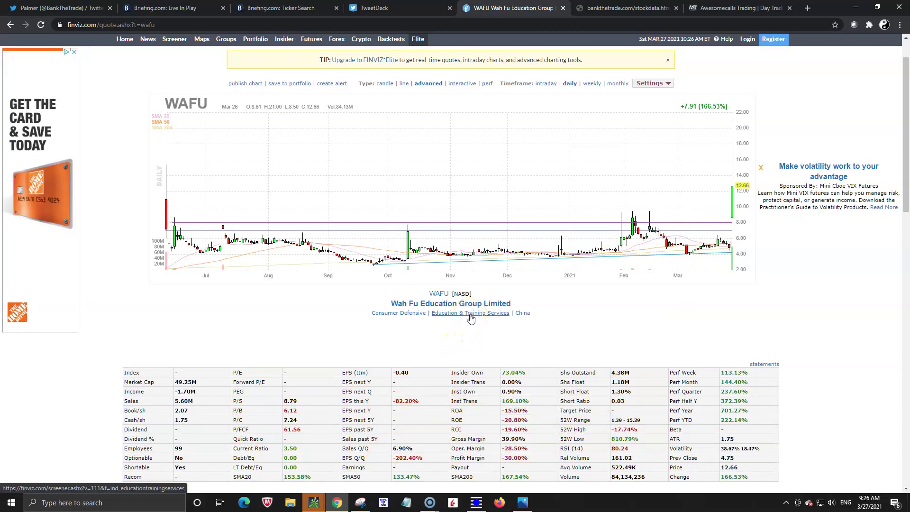
pyautogui.scroll(-3, 379, 237)
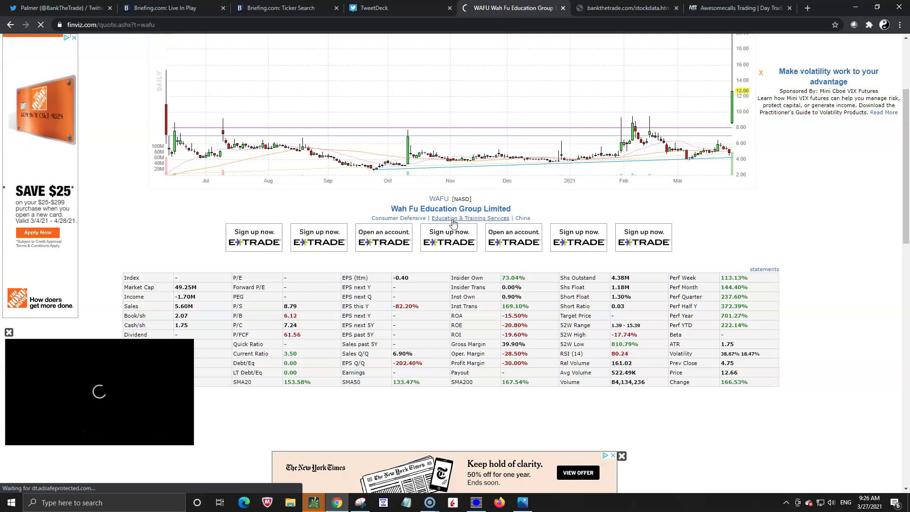
pyautogui.click(454, 219)
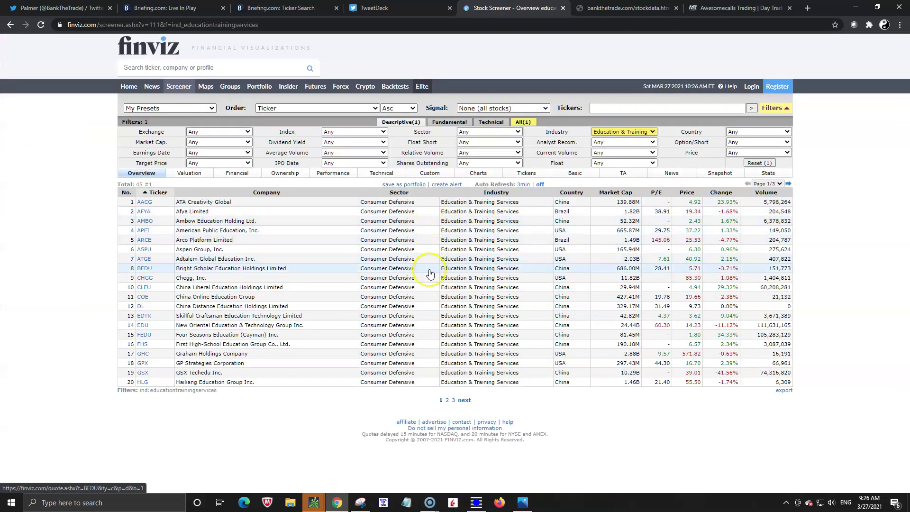
# Sort the education stocks by market cap ascending and bring up the China Ed WAFU.JPG screenshot
pyautogui.click(621, 192)
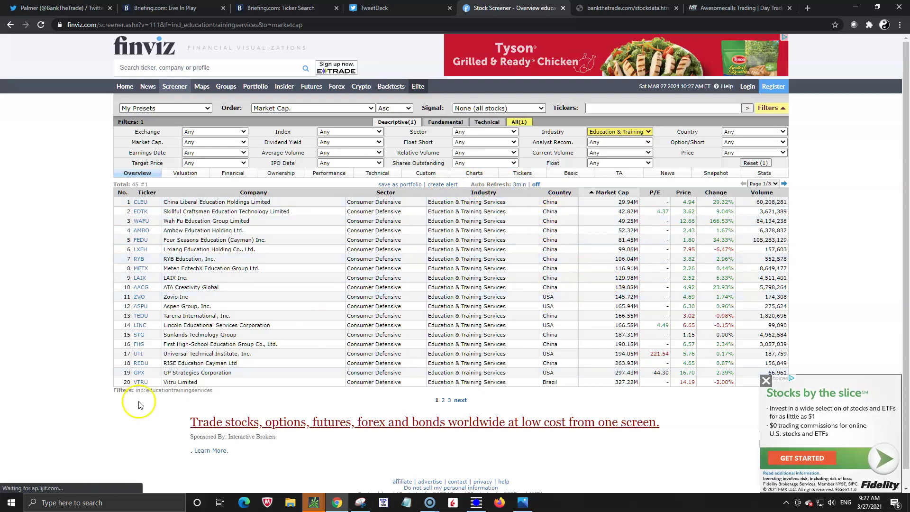
pyautogui.hotkey('alt', 'Tab')
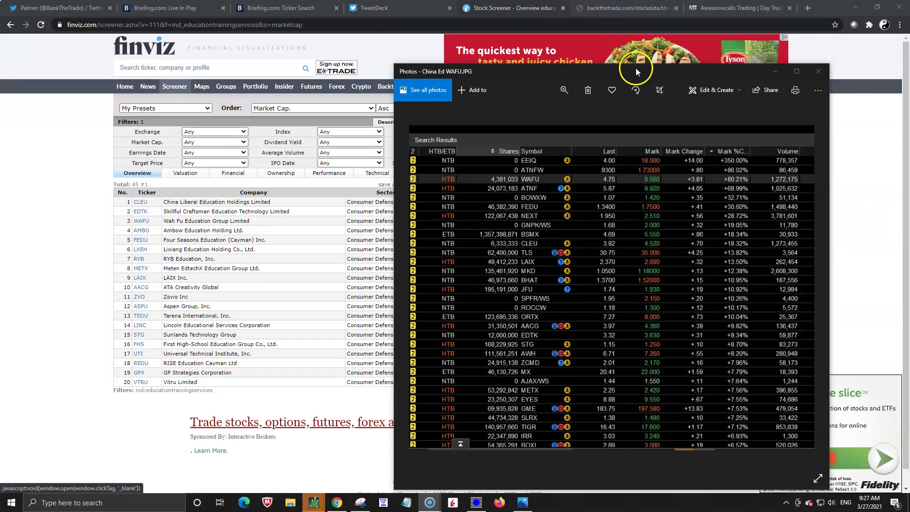
# Move and review the China Ed WAFU.JPG image, then minimize it to reveal the screener
pyautogui.moveTo(636, 68); pyautogui.dragTo(496, 34)
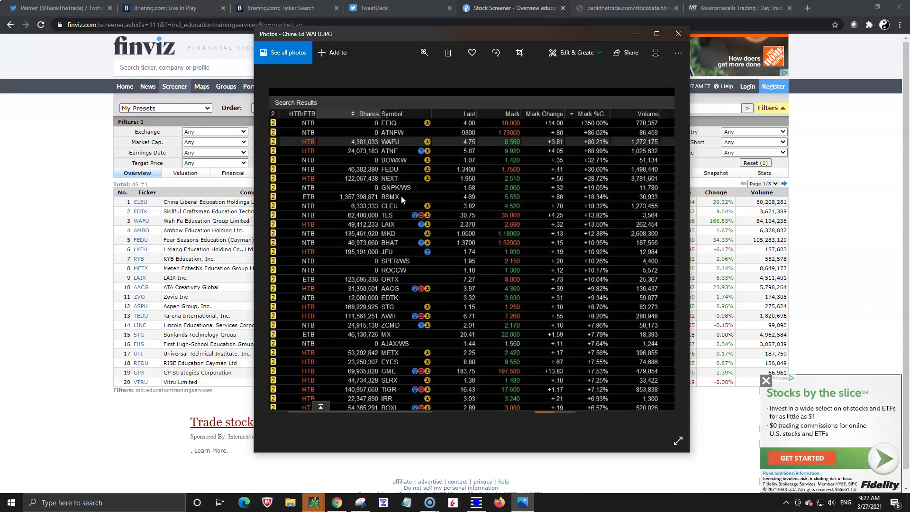
pyautogui.click(612, 125)
pyautogui.click(634, 42)
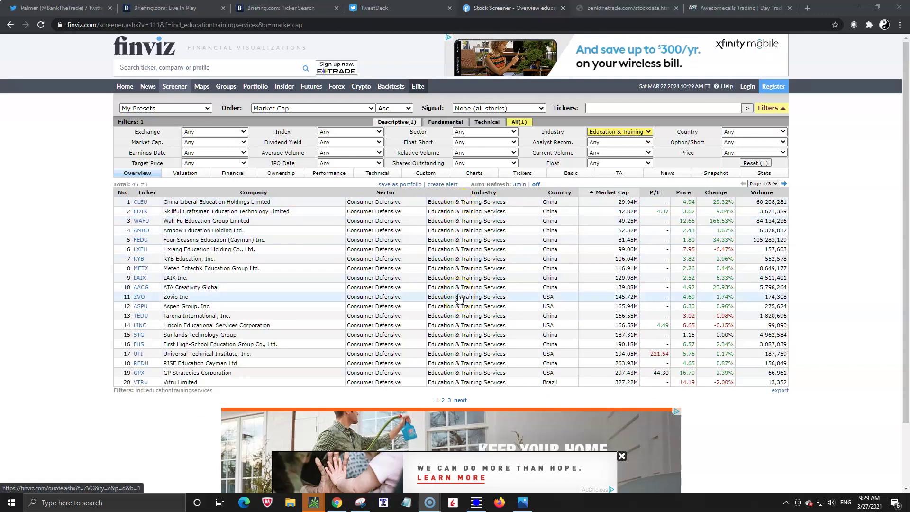
# Sort the education screener by country, putting Brazil's AFYA, ARCE, VSTA, VTRU first, and preview ticker charts
pyautogui.click(566, 194)
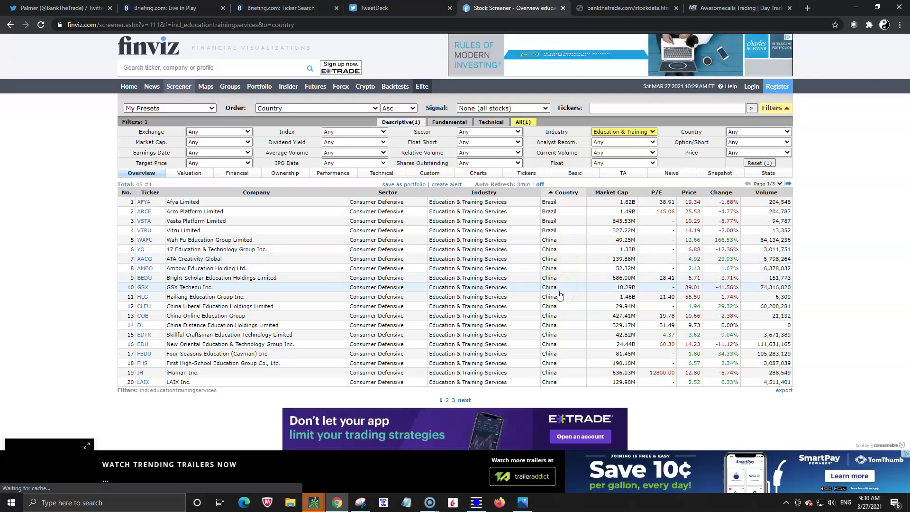
pyautogui.moveTo(145, 355)
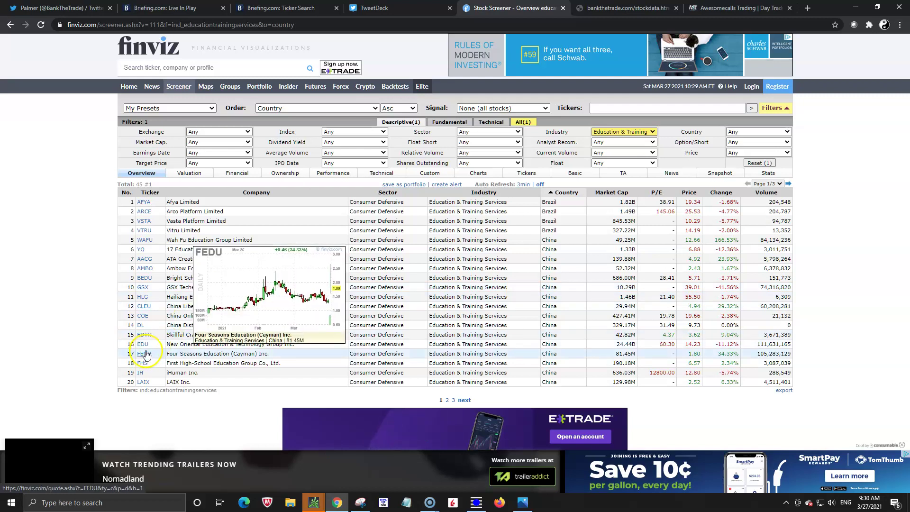
pyautogui.moveTo(145, 336)
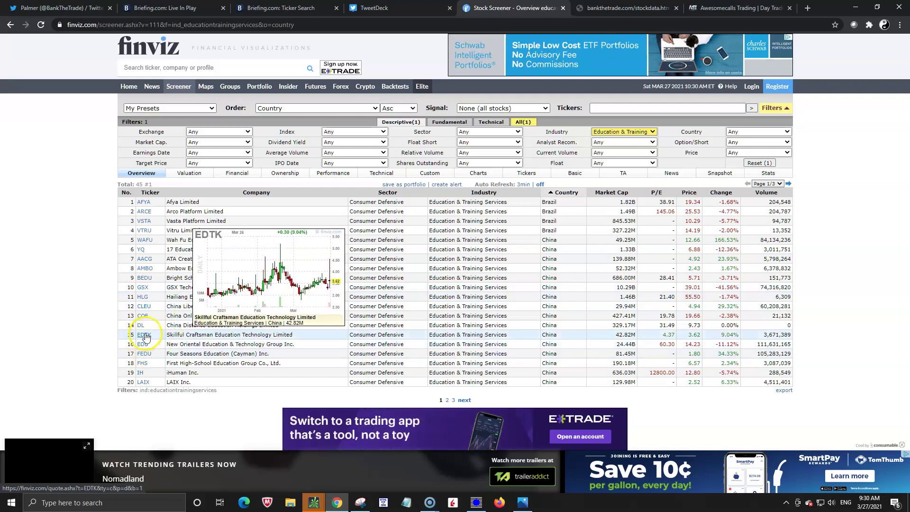
pyautogui.moveTo(159, 284)
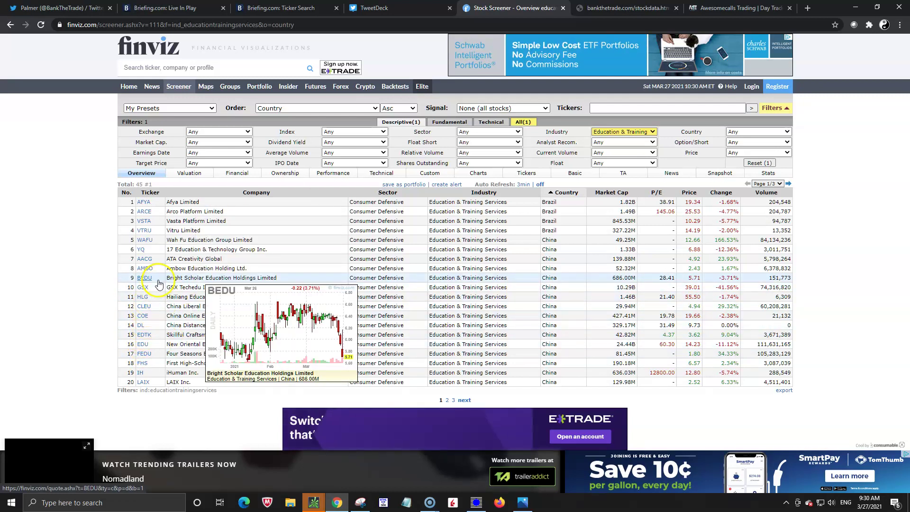
pyautogui.moveTo(163, 256)
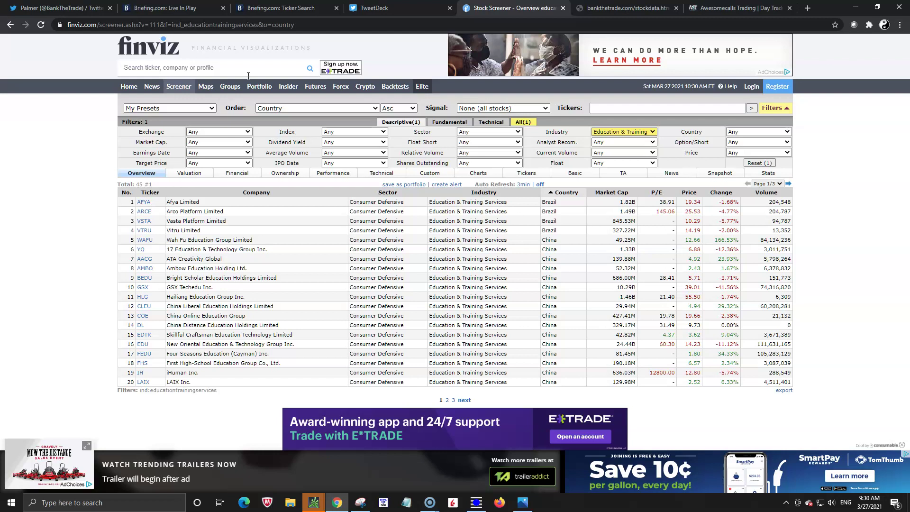
# Look up PLUG and open its Electrical Equipment & Parts industry screener of 33 stocks
pyautogui.click(238, 63)
pyautogui.write('plug')
pyautogui.press('Return')
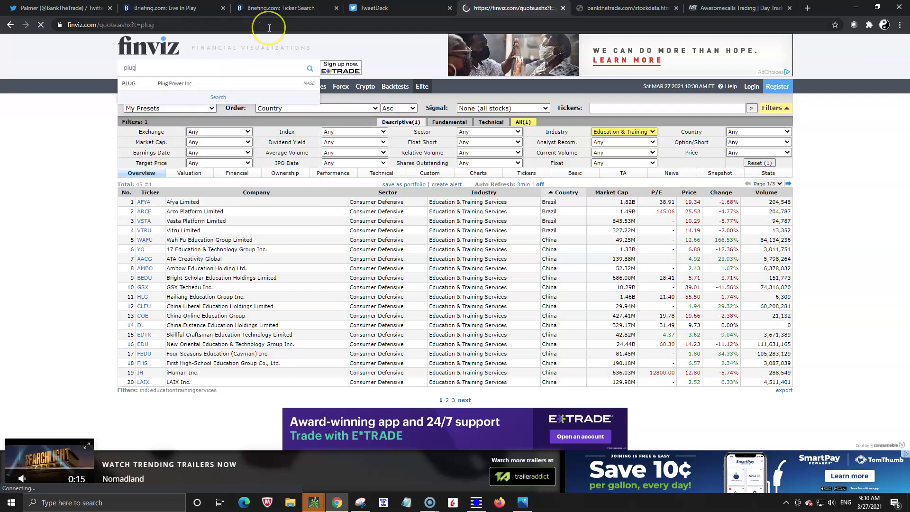
pyautogui.click(772, 466)
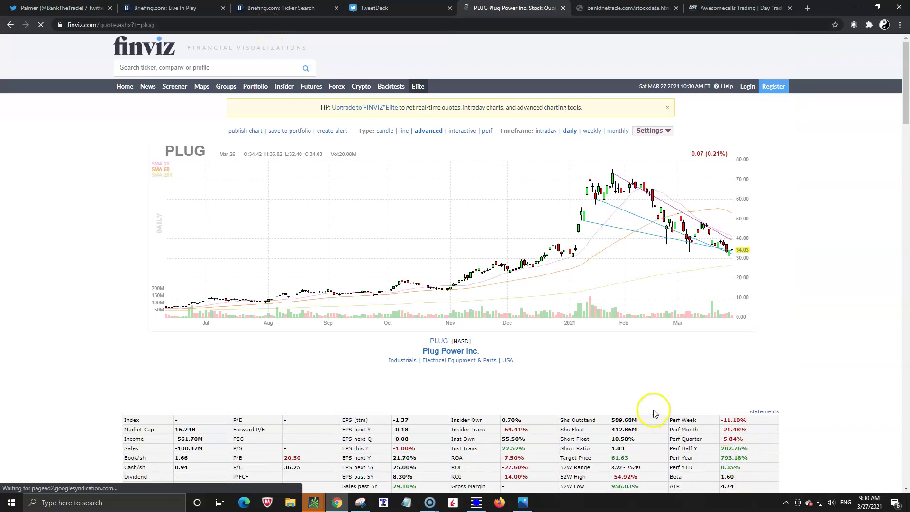
pyautogui.scroll(-4, 479, 397)
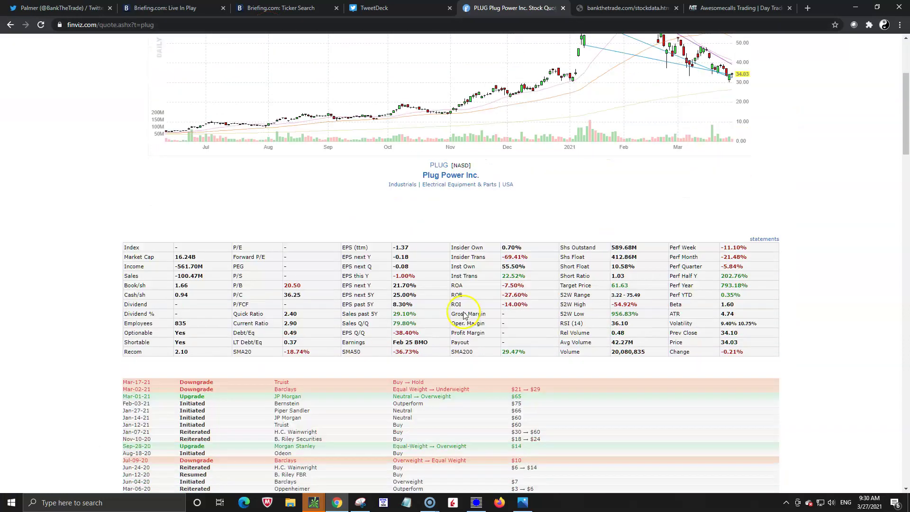
pyautogui.click(458, 171)
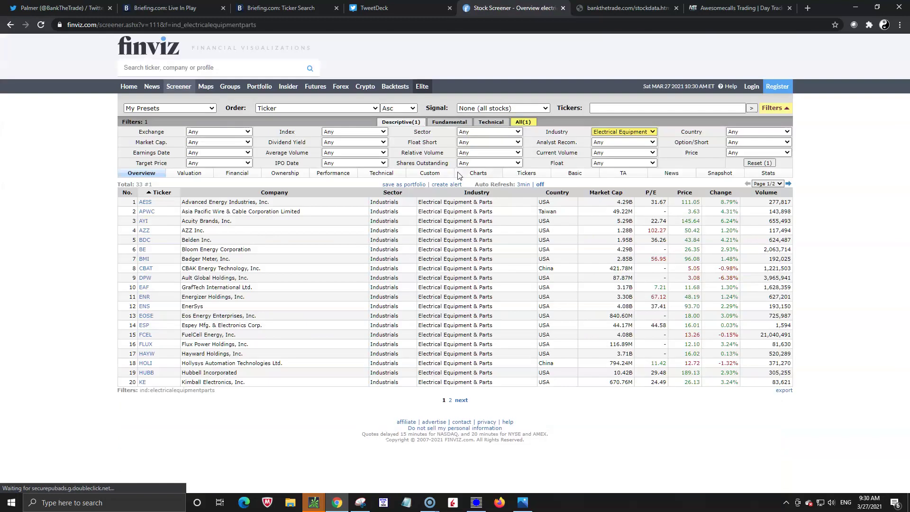
# Sort Electrical Equipment & Parts by market cap ascending, dismissing the Elite popup, so SVT leads at 22.00M
pyautogui.click(611, 192)
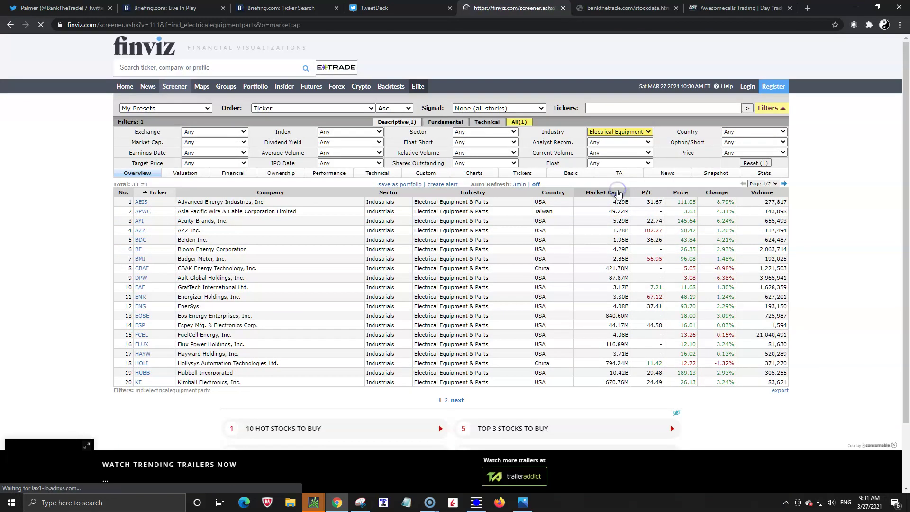
pyautogui.click(596, 179)
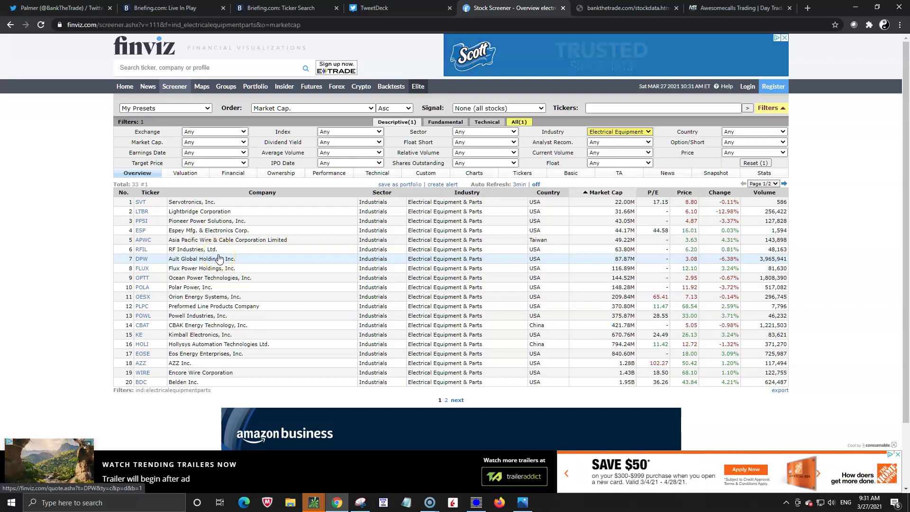
pyautogui.click(201, 233)
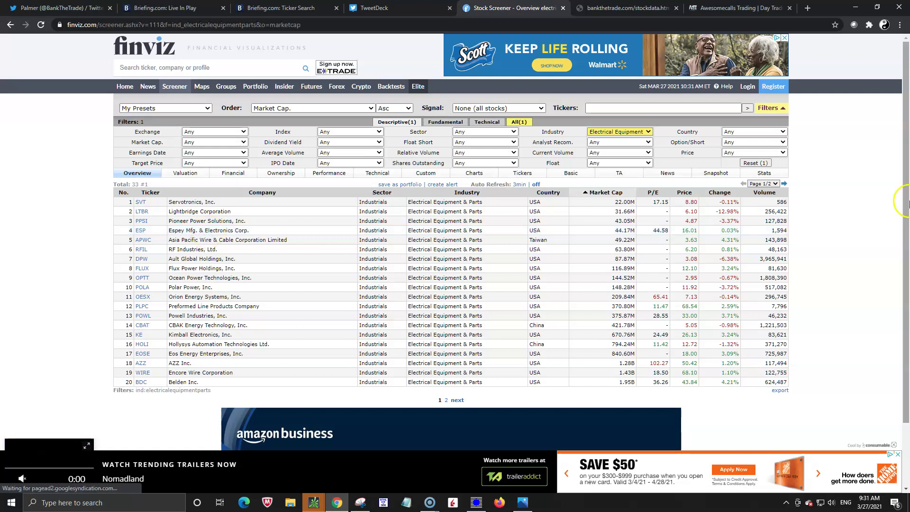
pyautogui.click(74, 346)
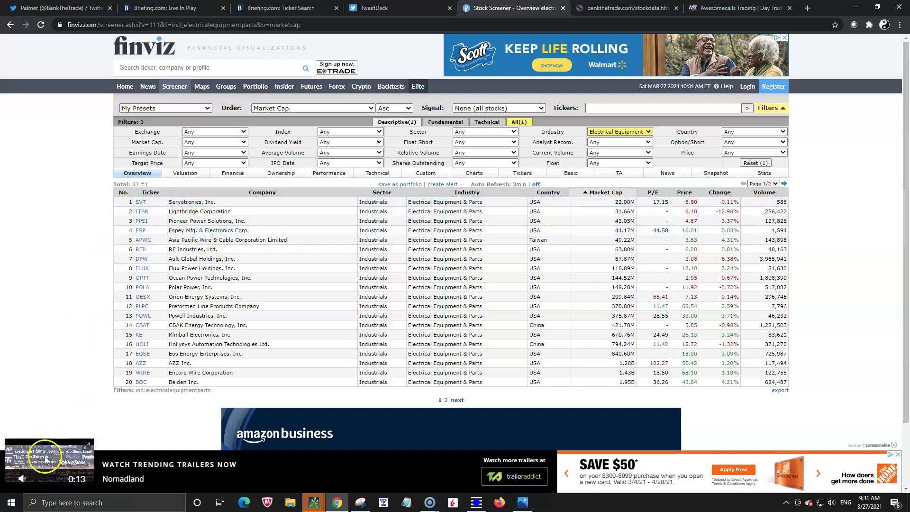